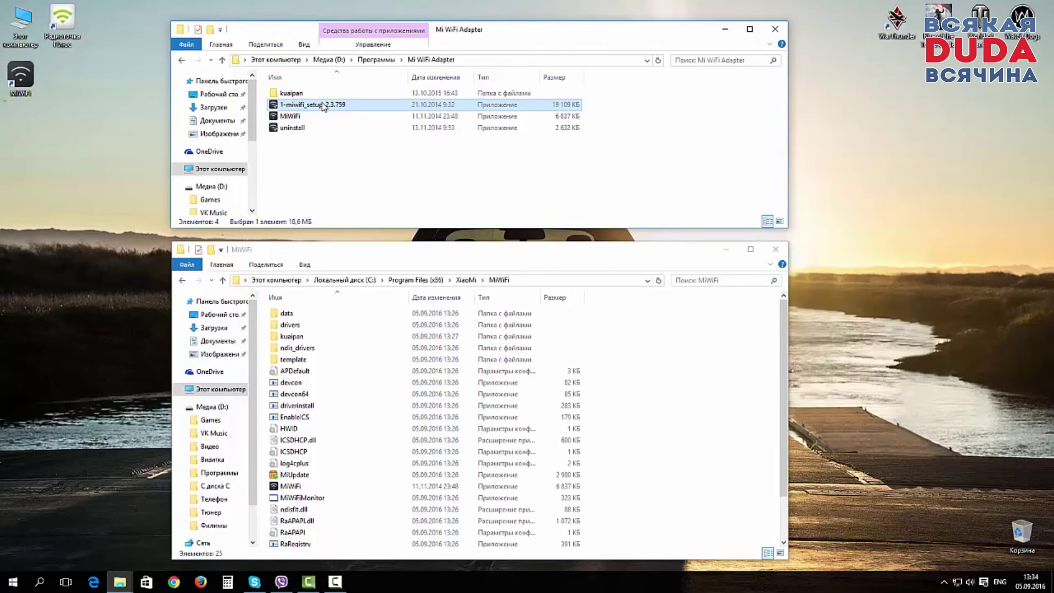
pyautogui.click(301, 96)
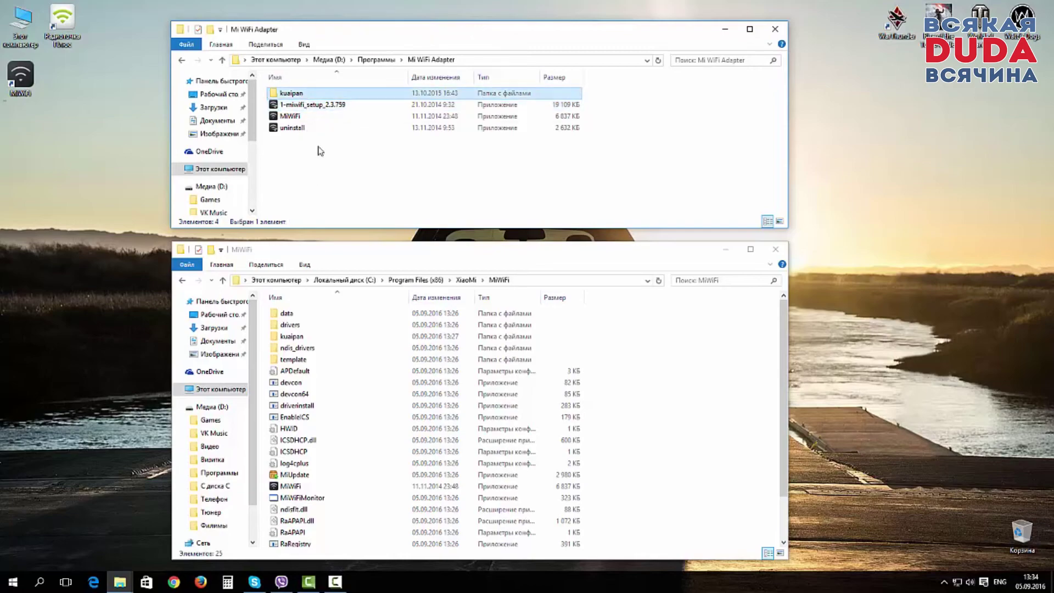
pyautogui.moveTo(319, 147); pyautogui.dragTo(299, 97)
pyautogui.click(300, 97)
pyautogui.click(686, 384)
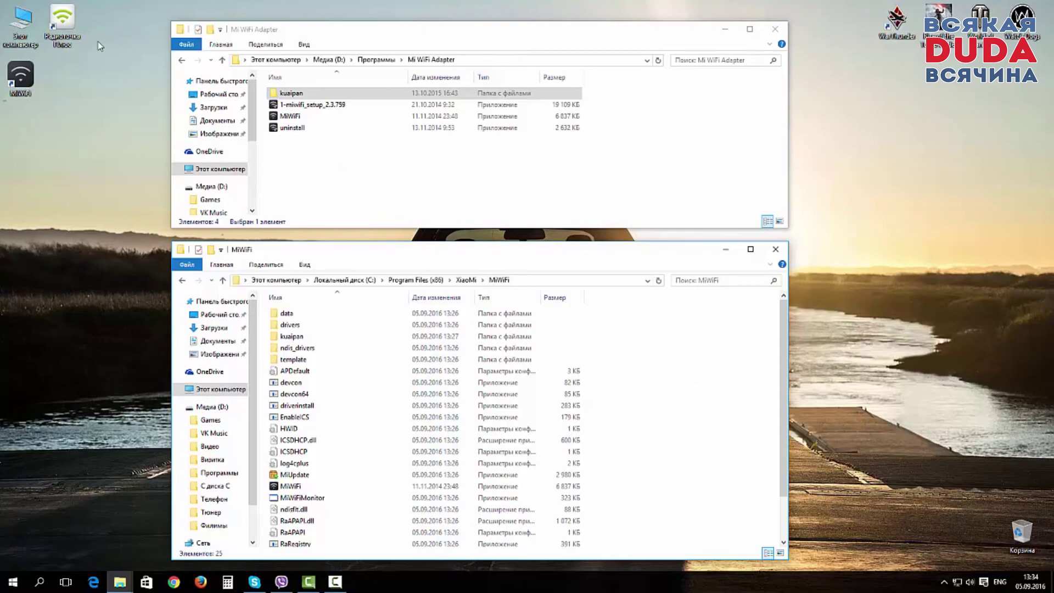
# - Launch MiWiFi from its desktop shortcut and allow the unverified program to run
pyautogui.click(25, 71)
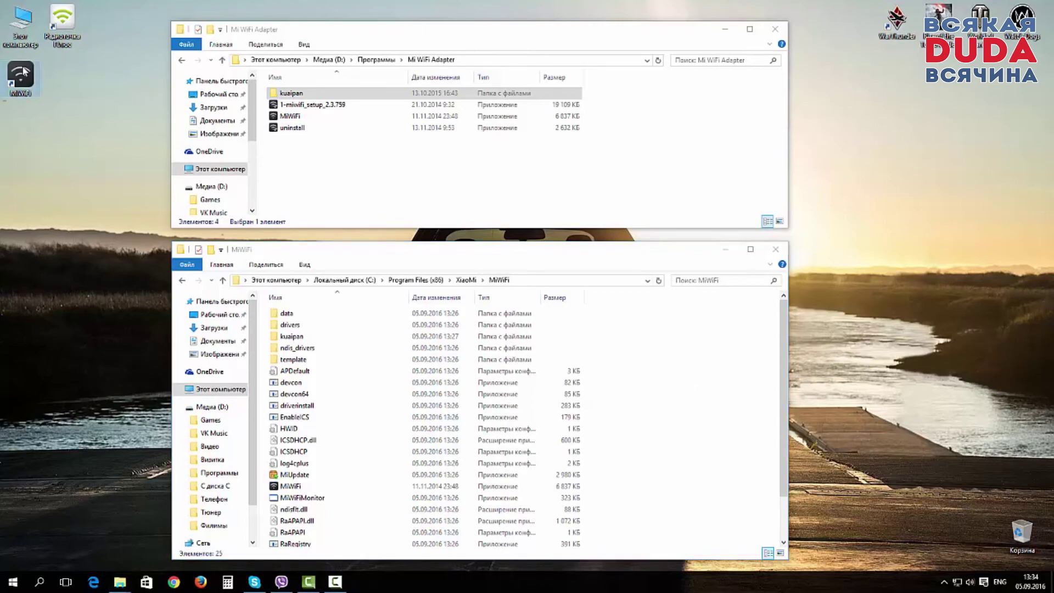
pyautogui.doubleClick(20, 81)
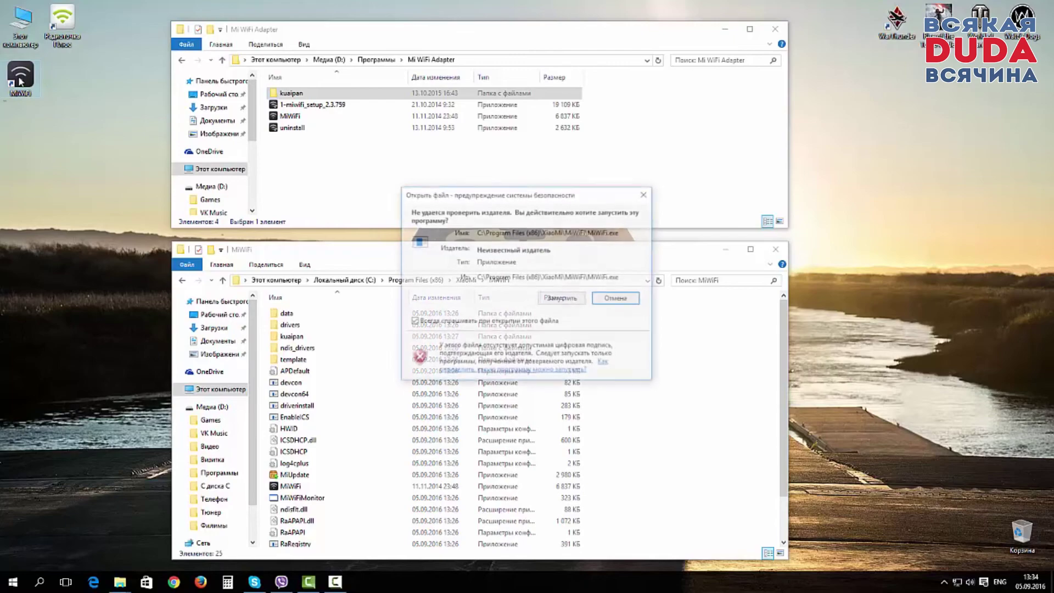
pyautogui.click(571, 299)
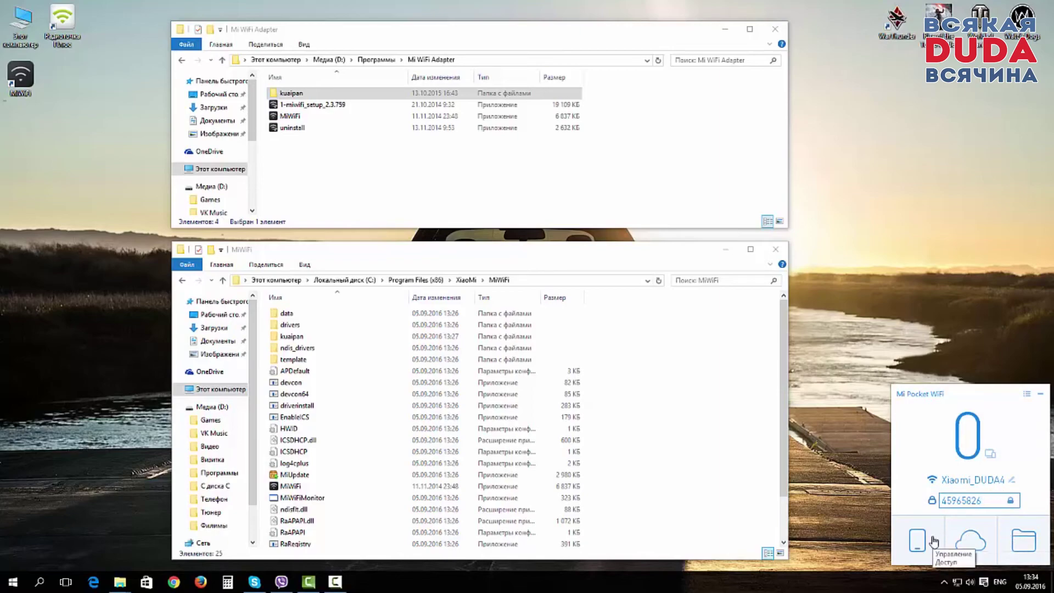
# - Open the device management list and expand the Ожидание, Подключено and Забанено groups
pyautogui.click(916, 544)
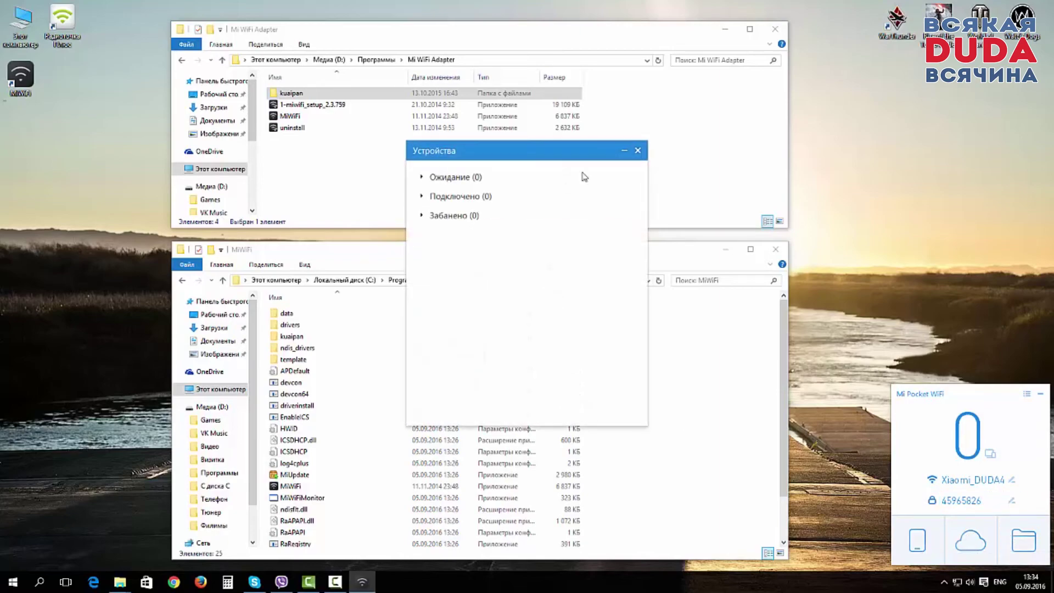
pyautogui.click(435, 178)
pyautogui.click(440, 196)
pyautogui.click(439, 216)
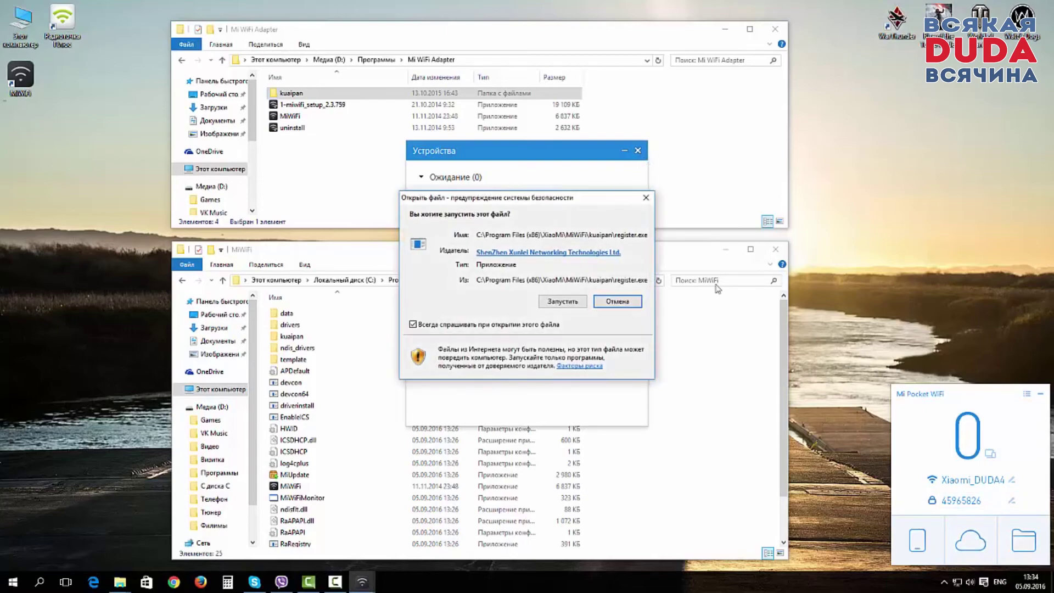
# - View the Kuaipan cloud sign-in, allowing register.exe and kuaipan_backup.exe to run, and the Сетевой диск window, closing each
pyautogui.click(580, 304)
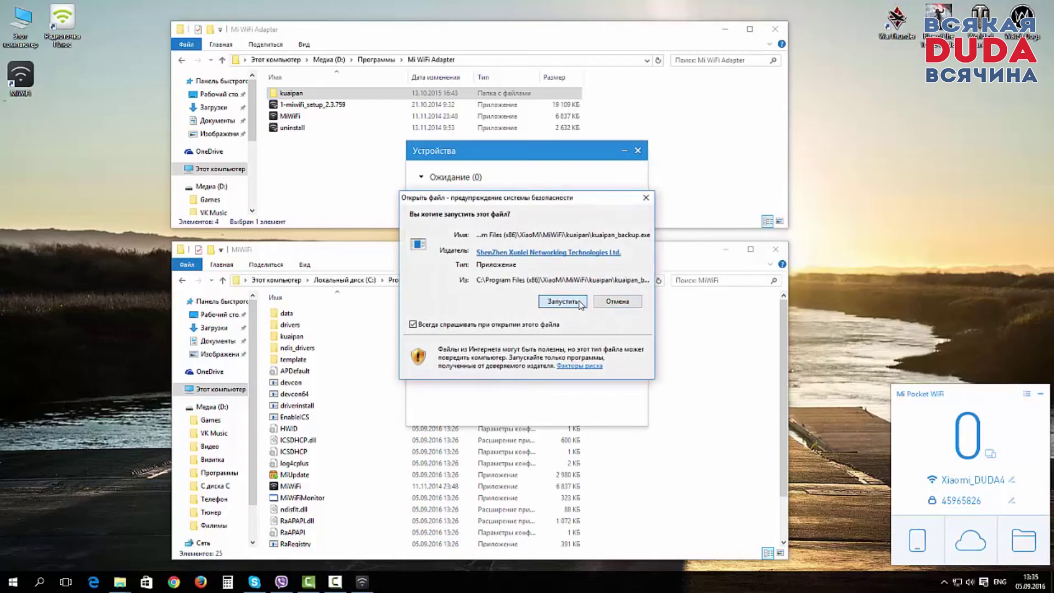
pyautogui.click(581, 306)
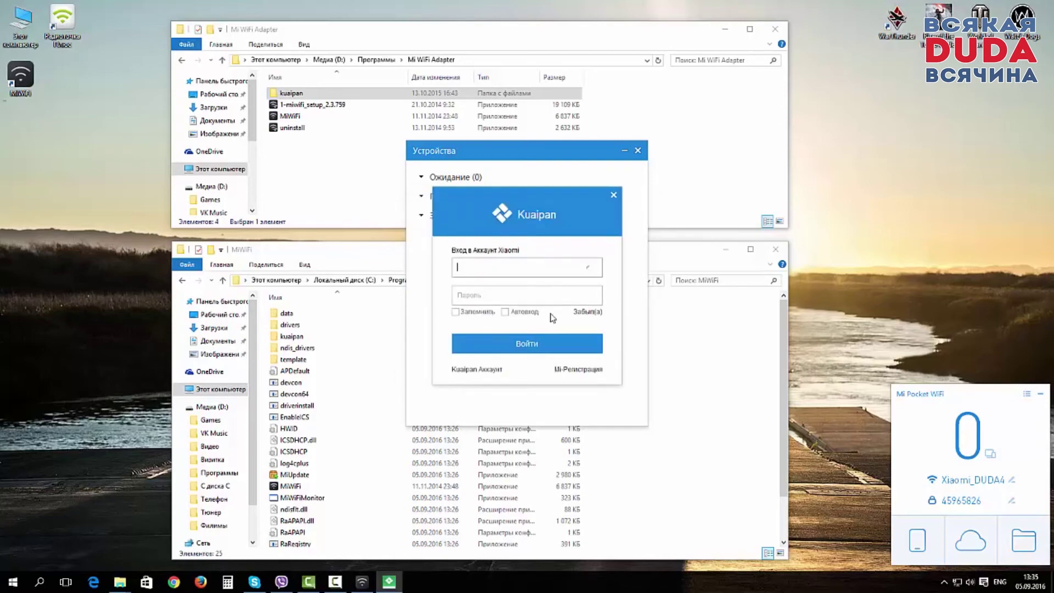
pyautogui.click(614, 195)
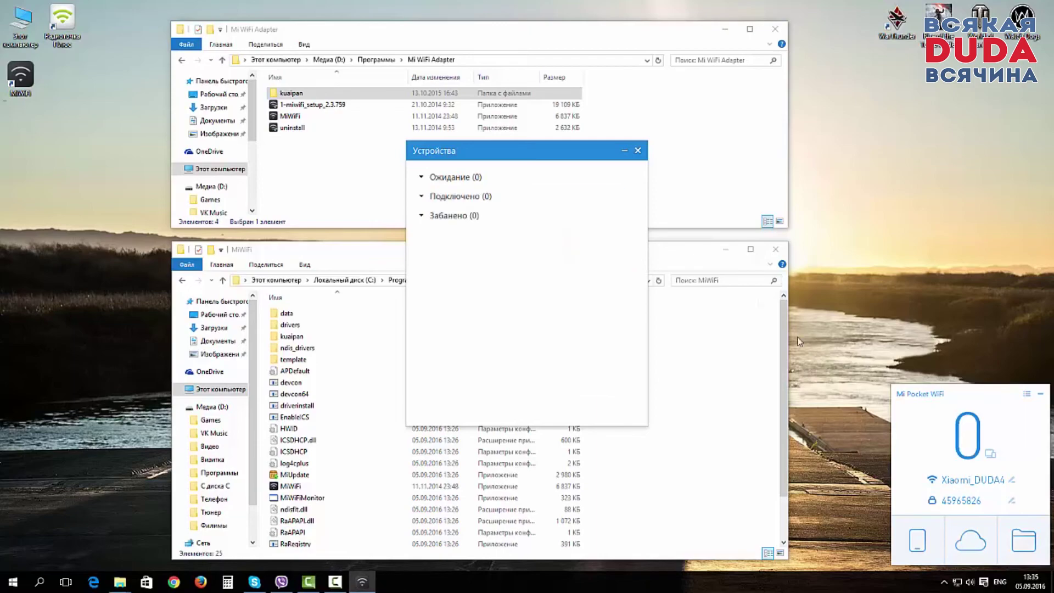
pyautogui.click(1021, 554)
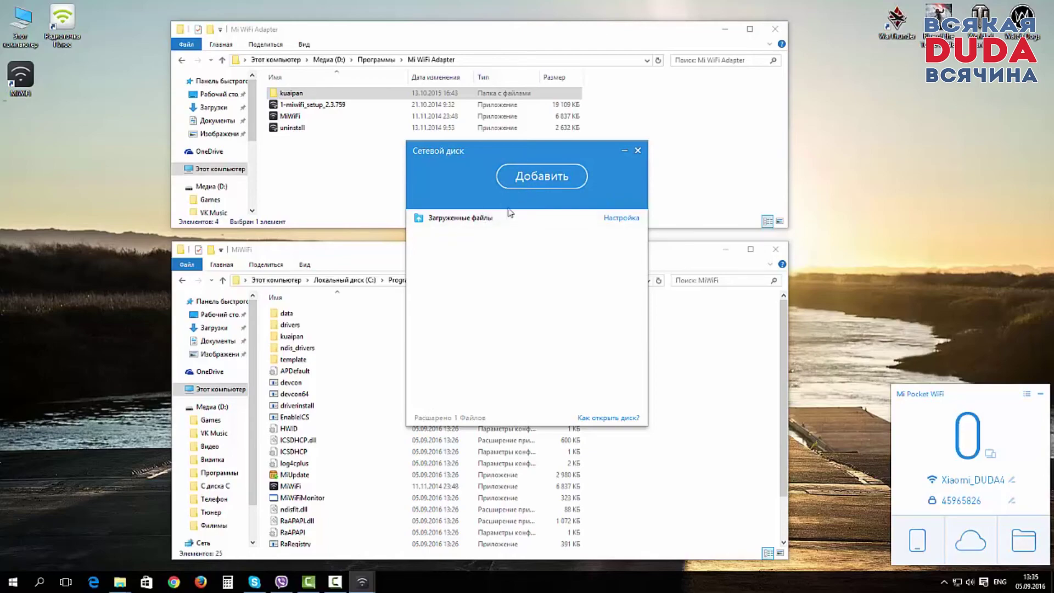
pyautogui.click(641, 157)
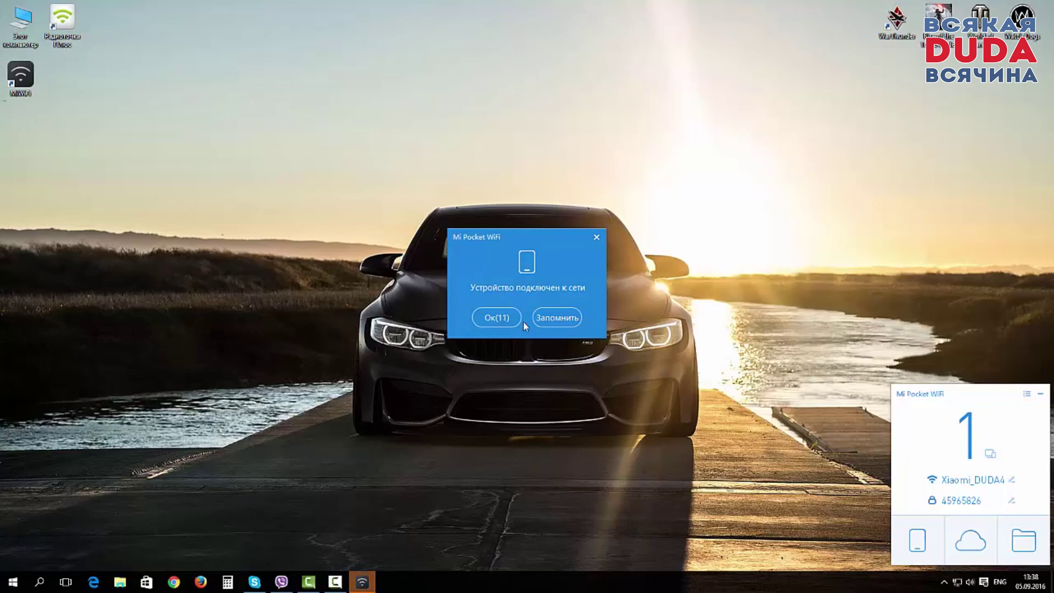
# - Have the adapter remember the newly connected device and view it in the device list
pyautogui.click(556, 317)
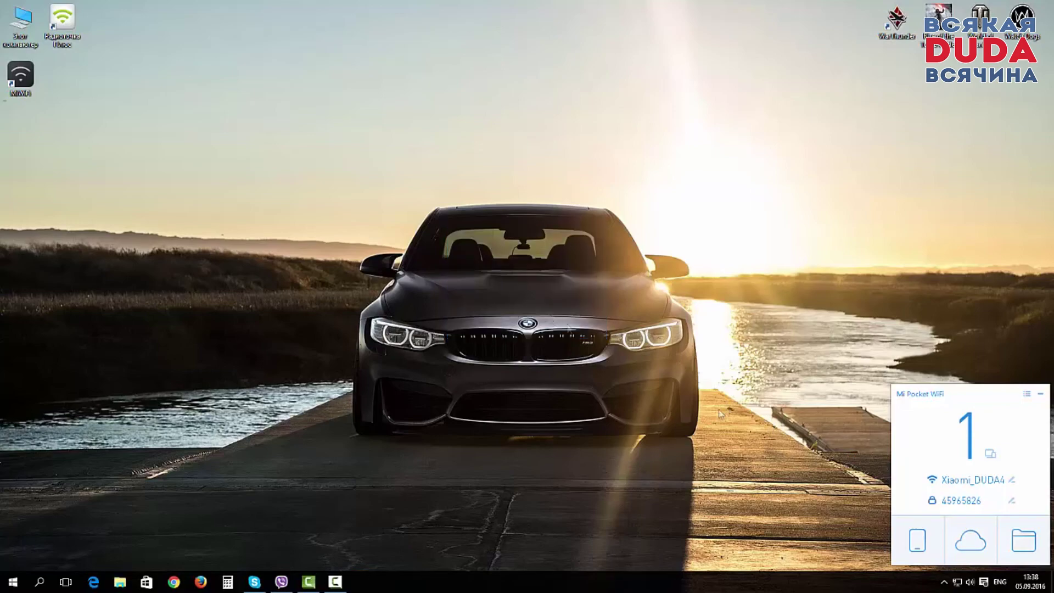
pyautogui.click(916, 540)
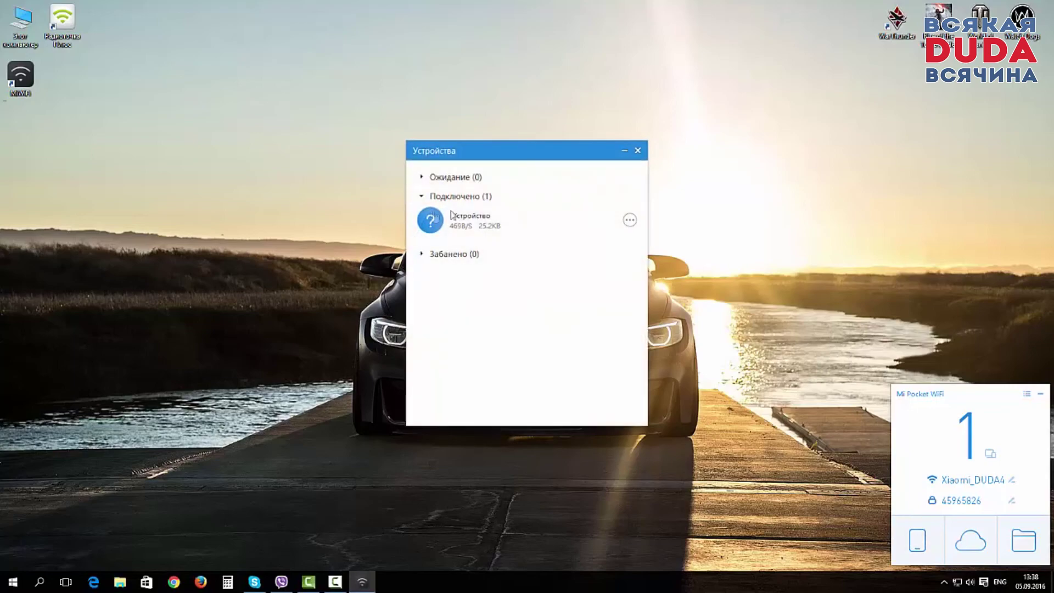
pyautogui.moveTo(479, 231)
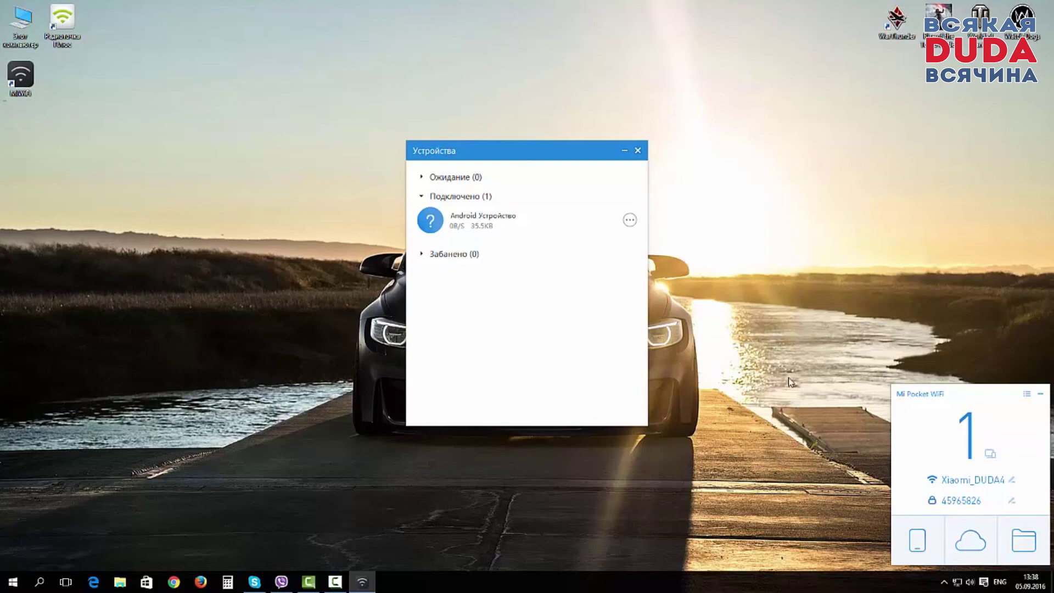
# - Switch the Mi WiFi adapter to client mode (Режим клиента)
pyautogui.click(942, 584)
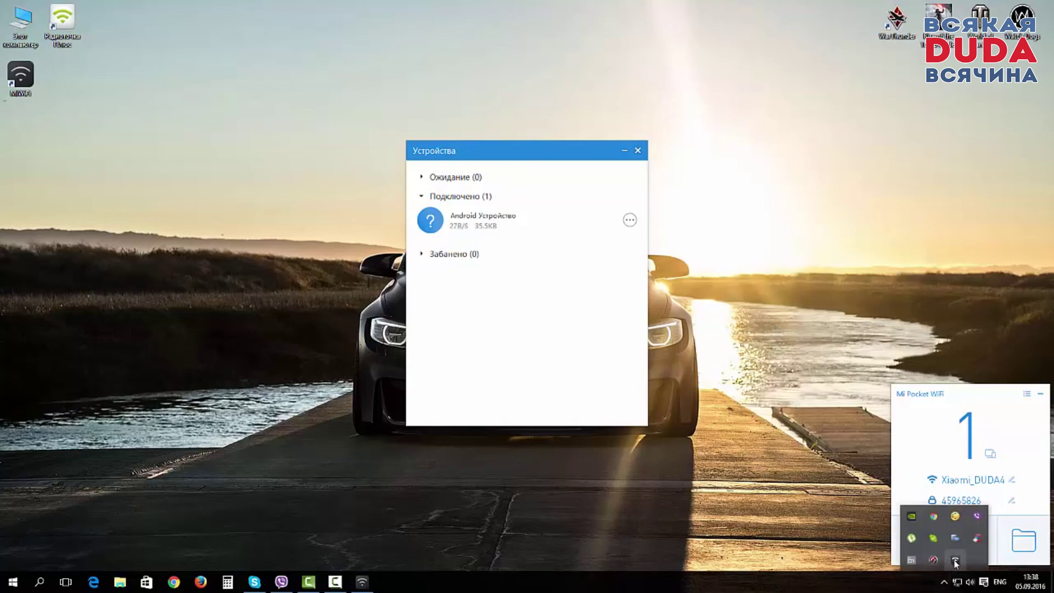
pyautogui.rightClick(956, 561)
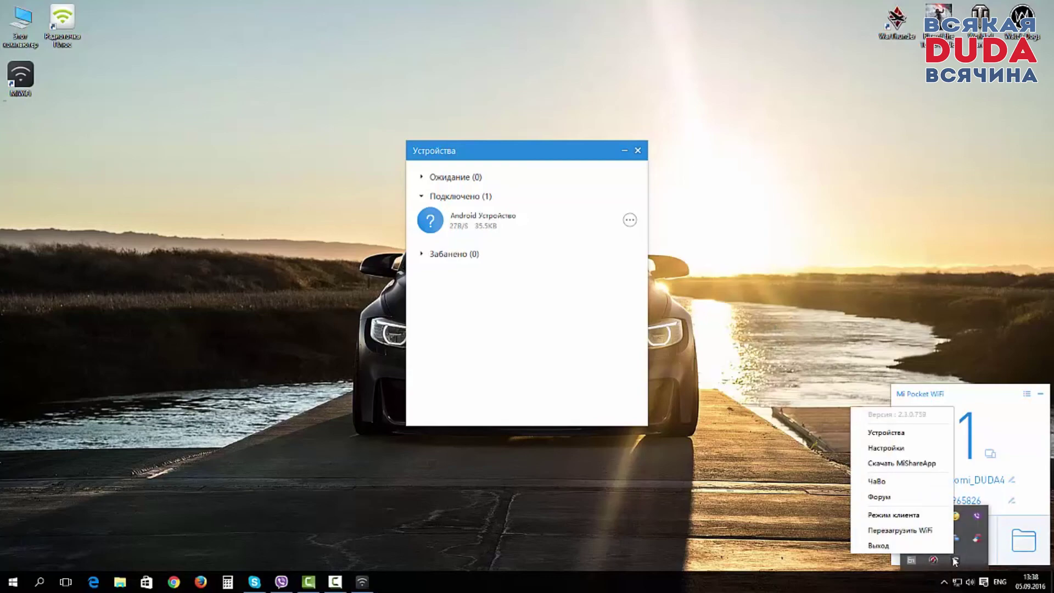
pyautogui.click(914, 516)
pyautogui.click(520, 369)
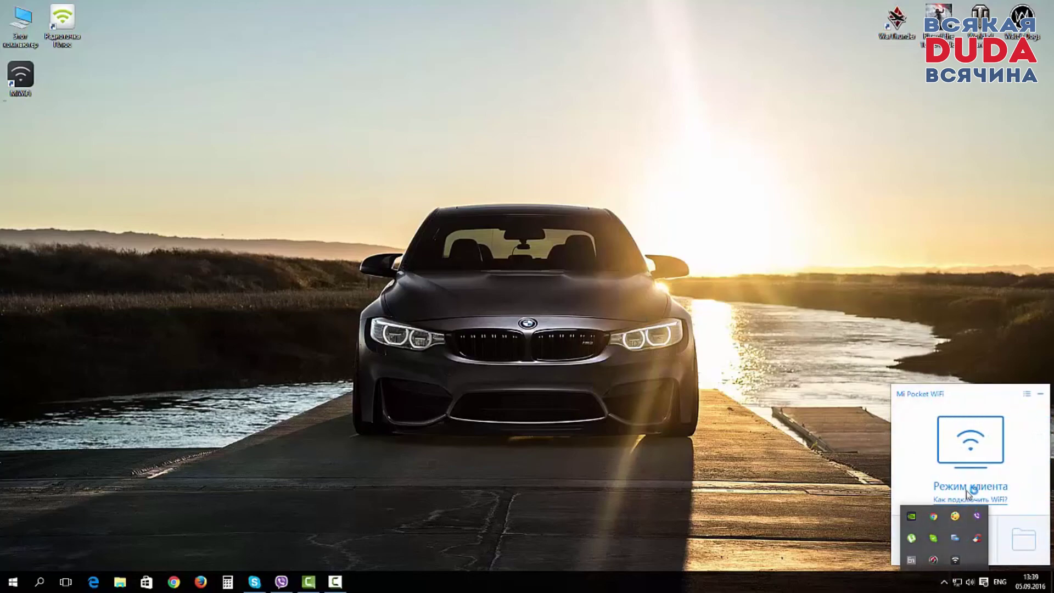
# - Disable the Ethernet adapter in the Windows network connections
pyautogui.rightClick(957, 584)
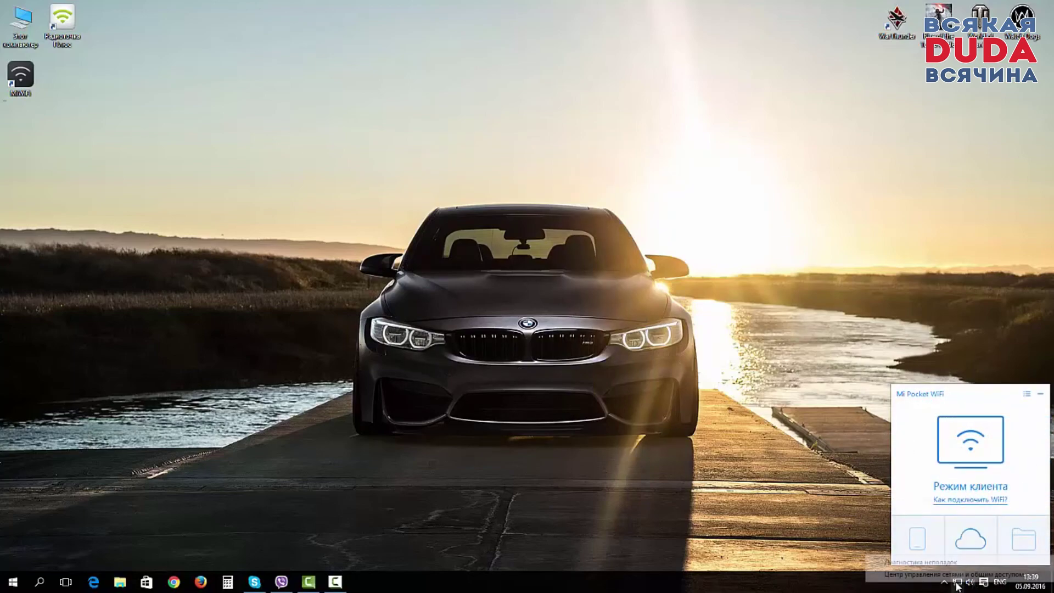
pyautogui.click(956, 575)
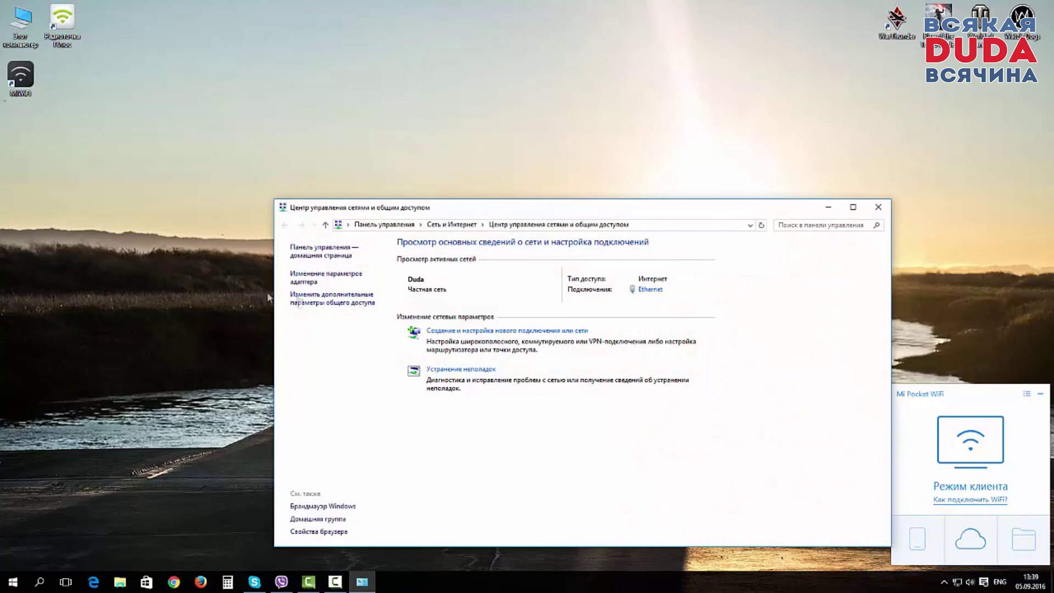
pyautogui.click(304, 278)
pyautogui.rightClick(349, 284)
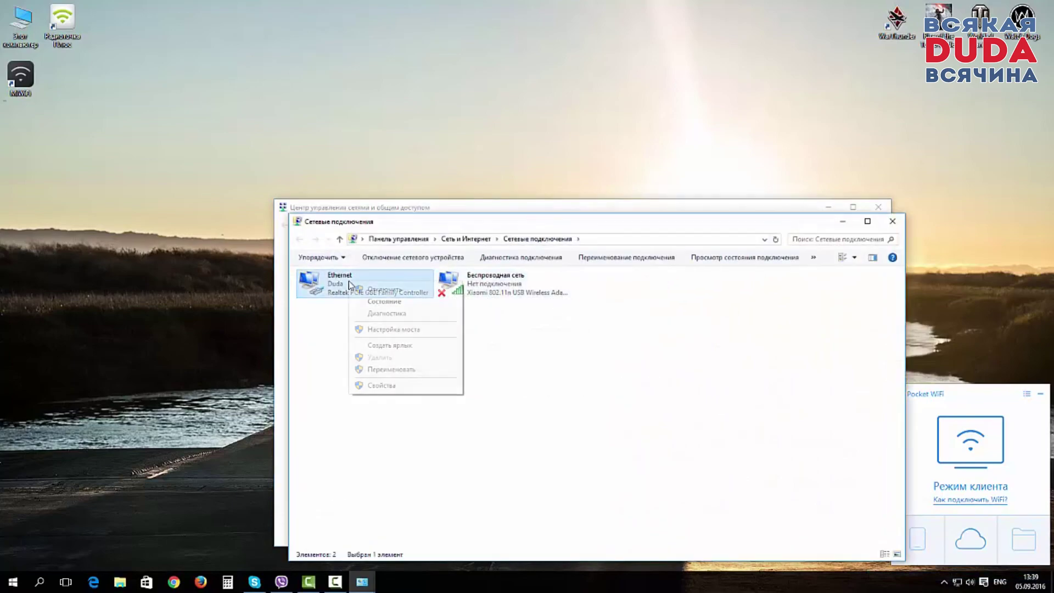
pyautogui.click(381, 290)
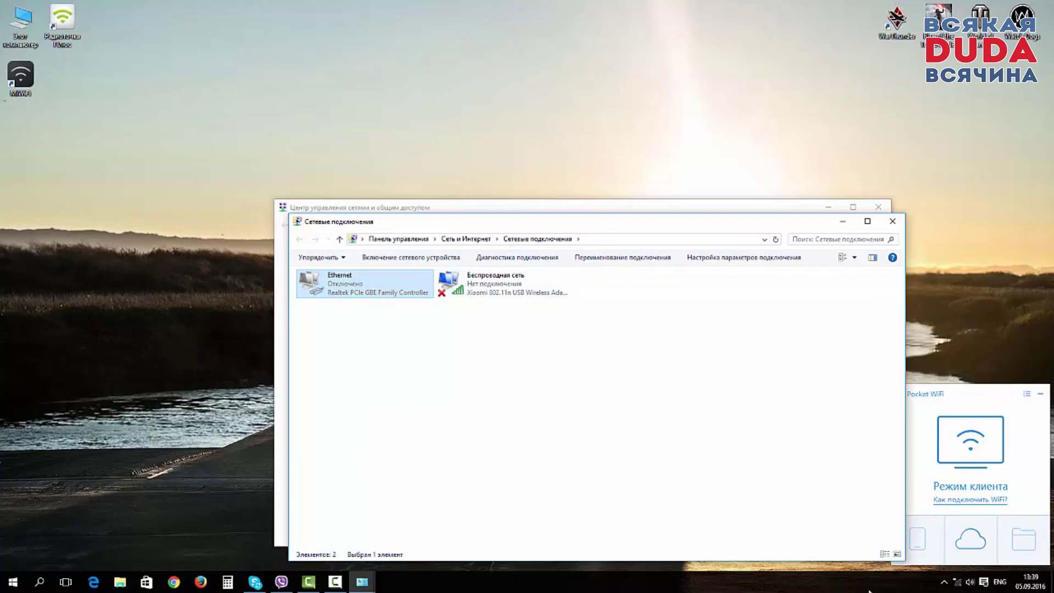
# - Connect to the Duda Wi-Fi network with automatic connection, enter its security key and allow the PC to be discovered
pyautogui.click(956, 583)
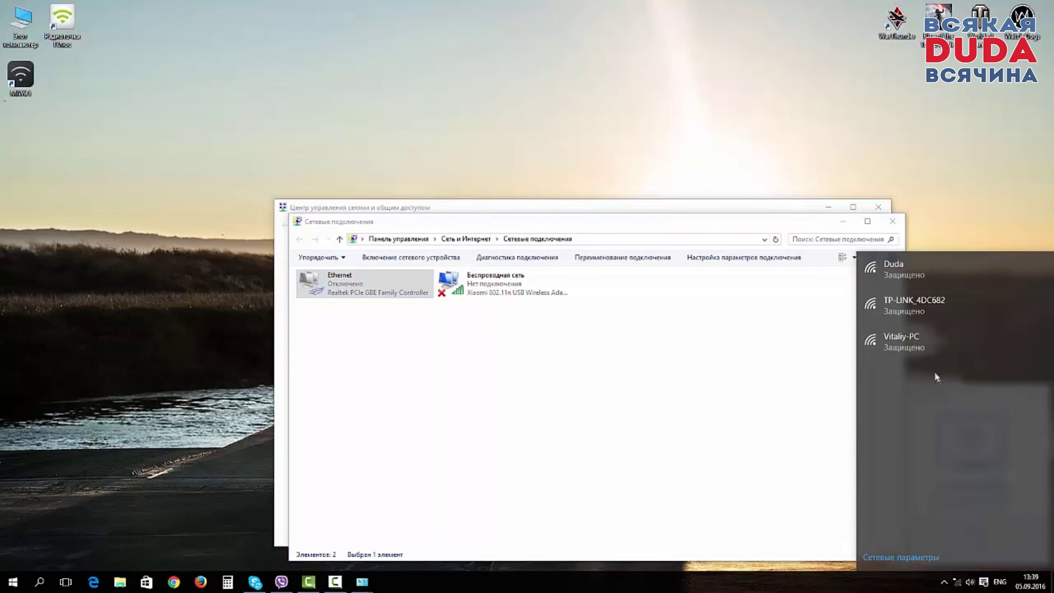
pyautogui.click(913, 275)
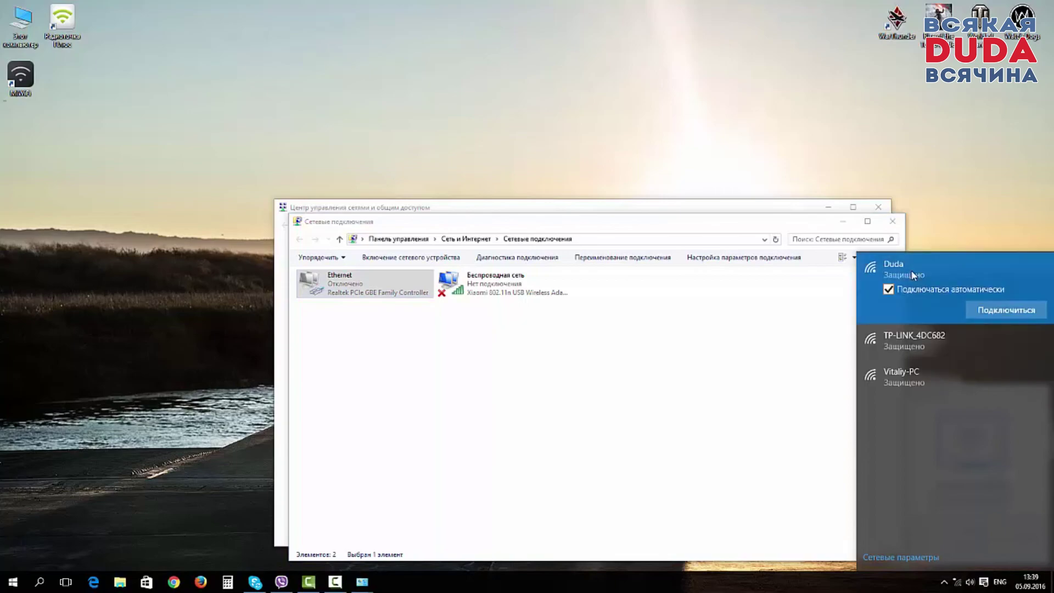
pyautogui.click(993, 308)
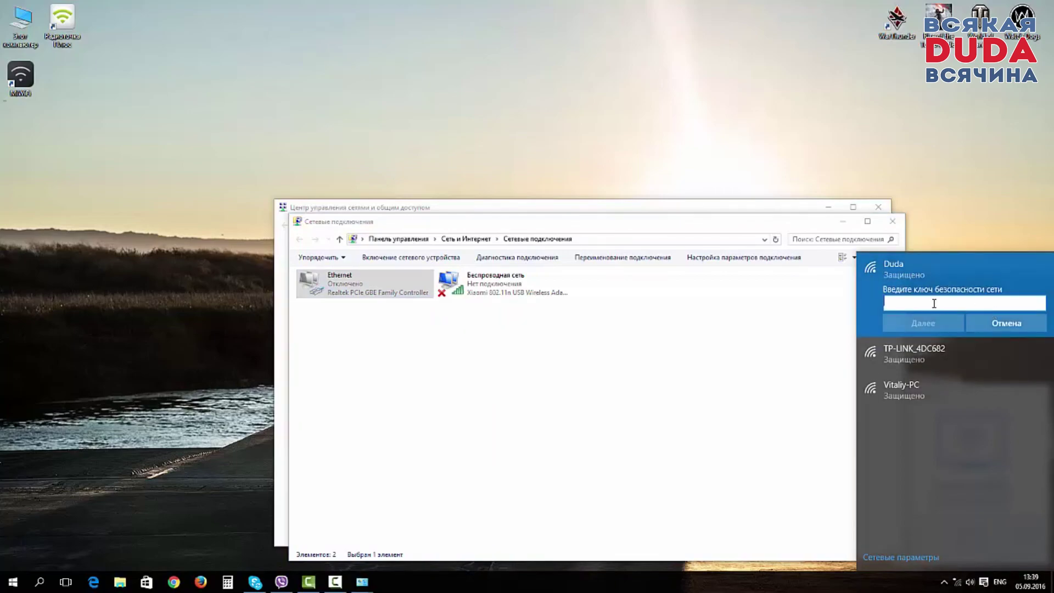
pyautogui.write('•••••••••')
pyautogui.click(923, 323)
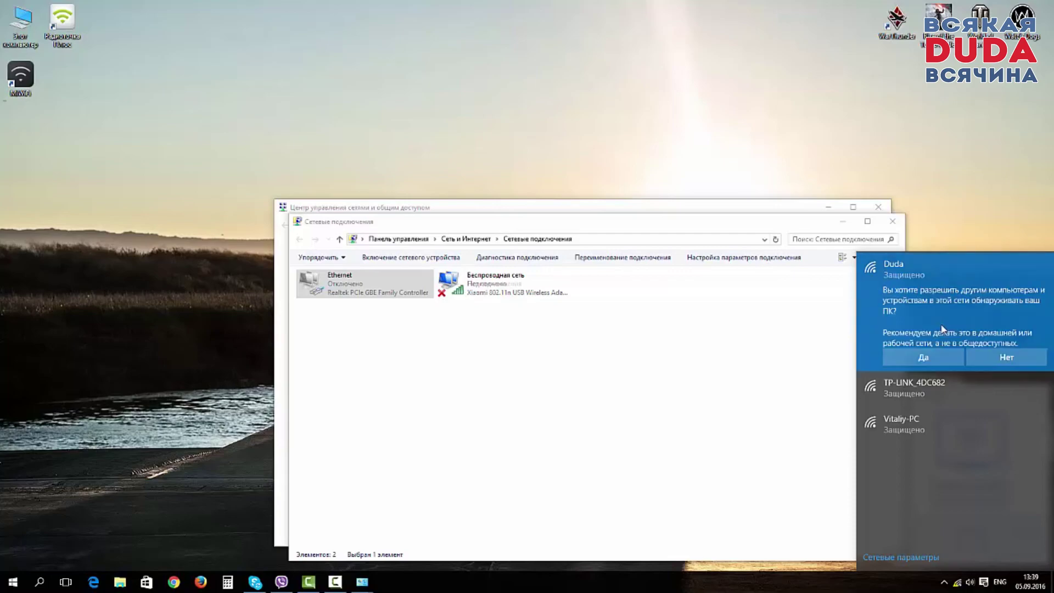
pyautogui.click(910, 379)
pyautogui.click(925, 278)
pyautogui.click(923, 350)
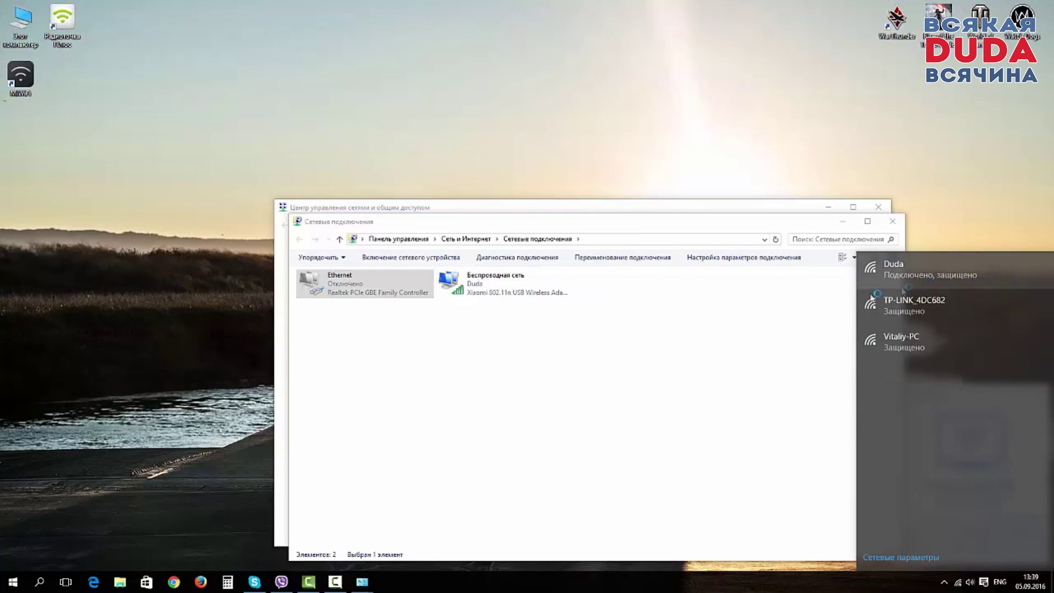
# - Switch to Chrome and search Google for speedtest
pyautogui.click(173, 582)
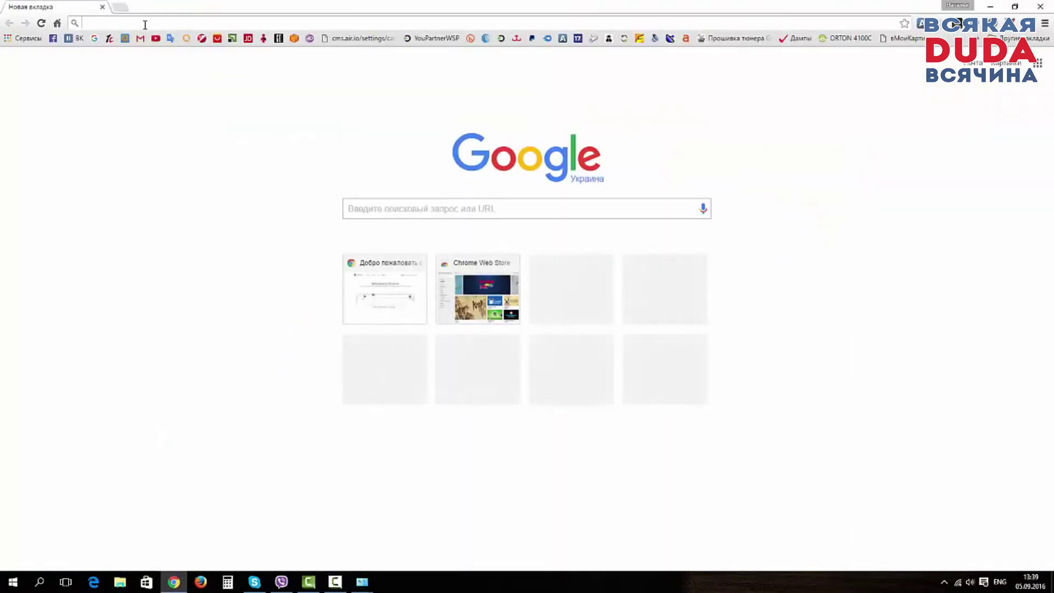
pyautogui.click(145, 24)
pyautogui.write('sp')
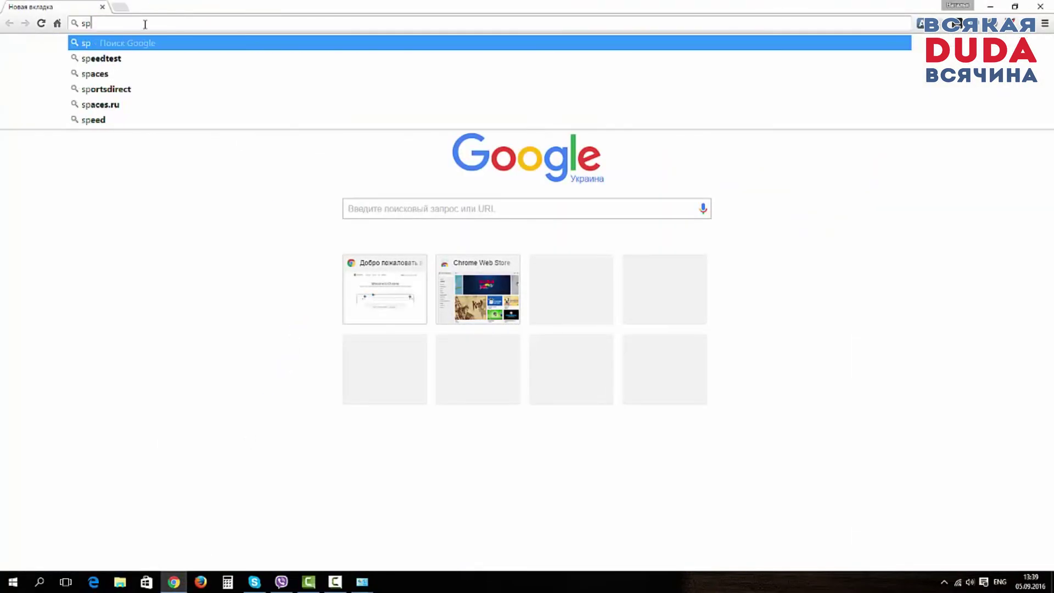
pyautogui.press('Down')
pyautogui.press('Return')
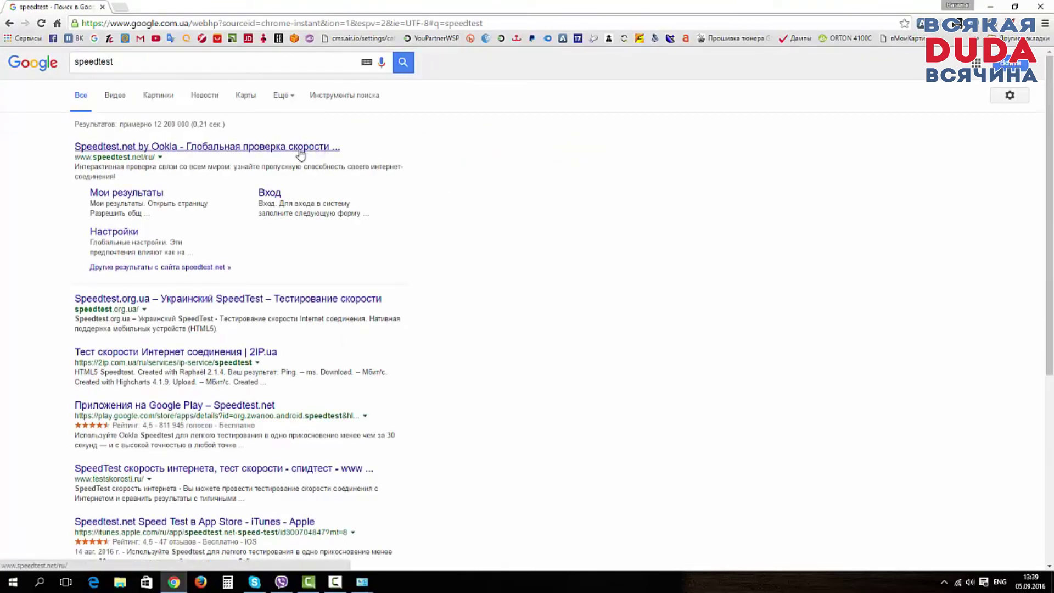
# - Open the Speedtest.net by Ookla result in a new tab and start a connection speed test
pyautogui.rightClick(302, 149)
pyautogui.click(351, 158)
pyautogui.click(156, 5)
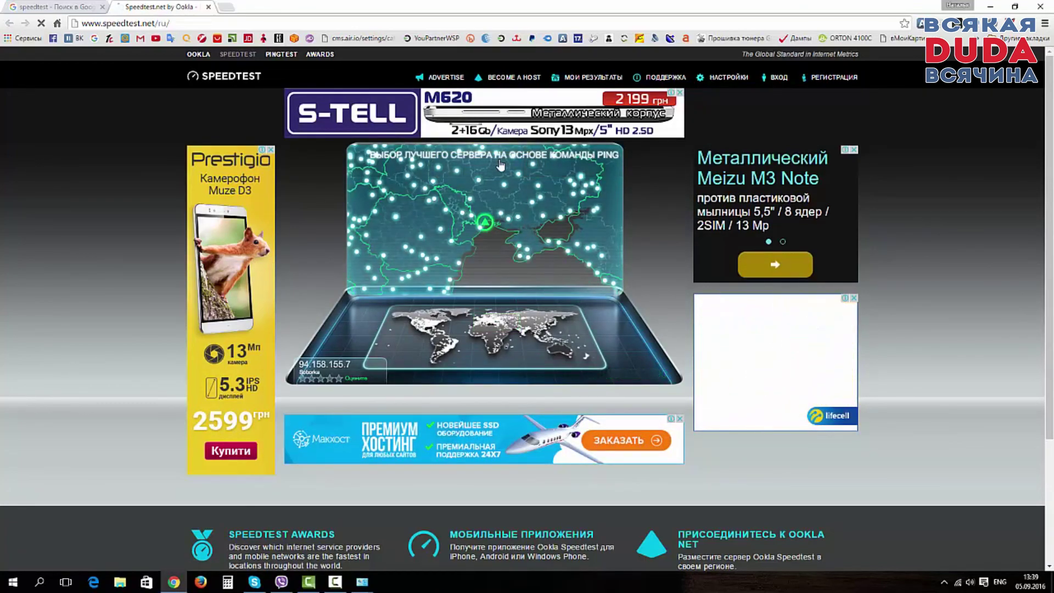
pyautogui.click(500, 164)
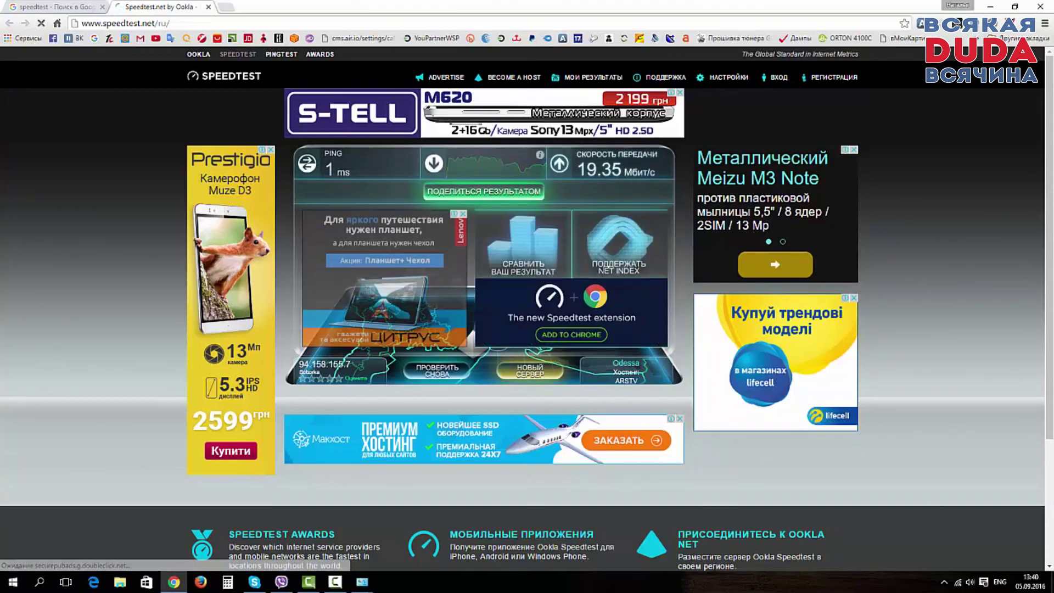
# - Check the search results page and the Speedtest results, and minimize the browser
pyautogui.click(58, 8)
pyautogui.click(176, 6)
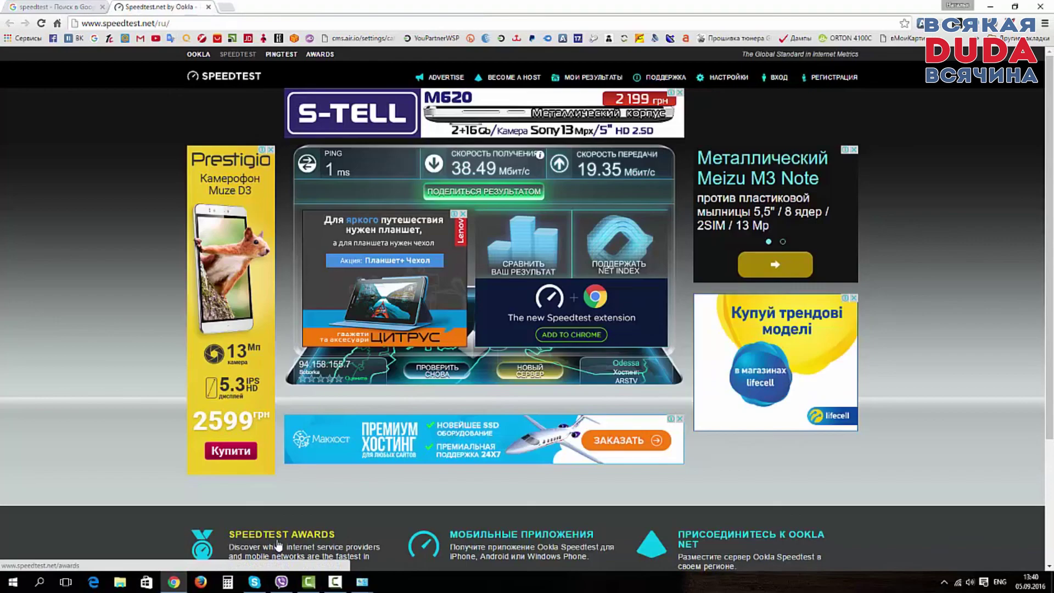
pyautogui.click(50, 8)
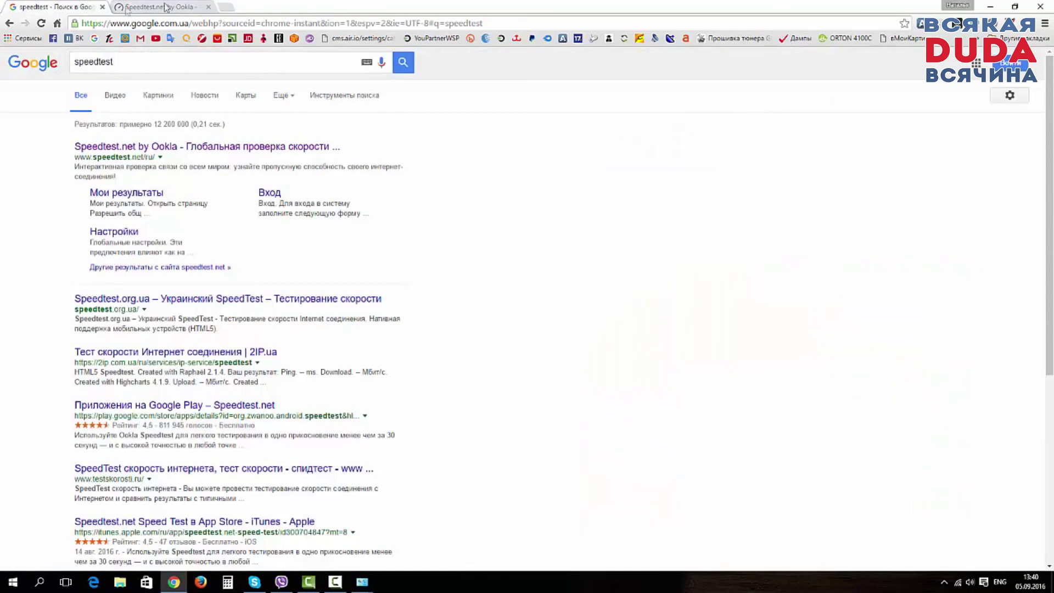
pyautogui.click(165, 7)
pyautogui.click(990, 7)
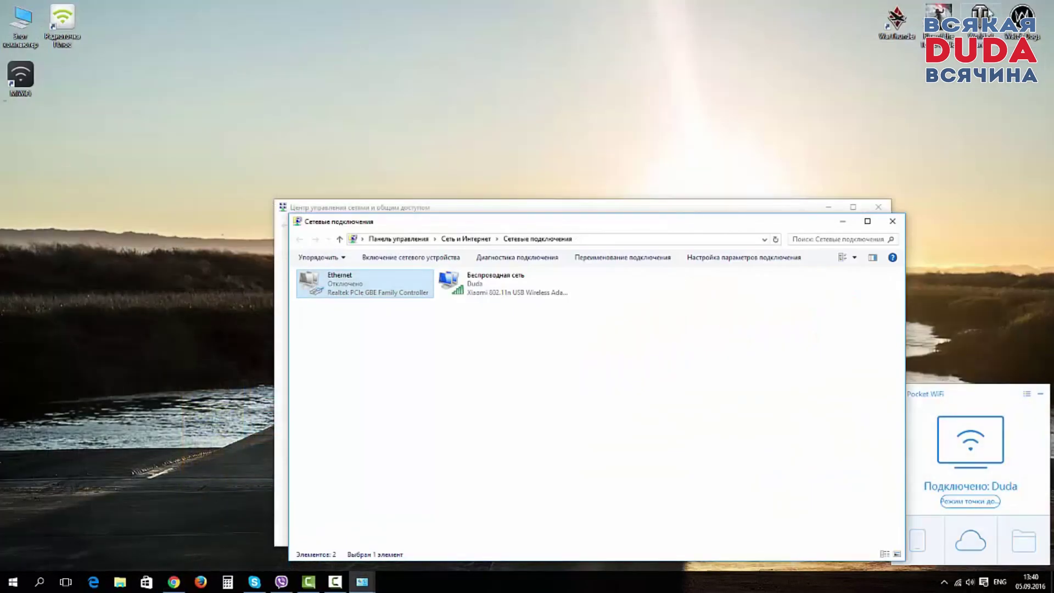
# - Switch the Xiaomi adapter back to access point mode and close the network connections and network center windows
pyautogui.click(958, 581)
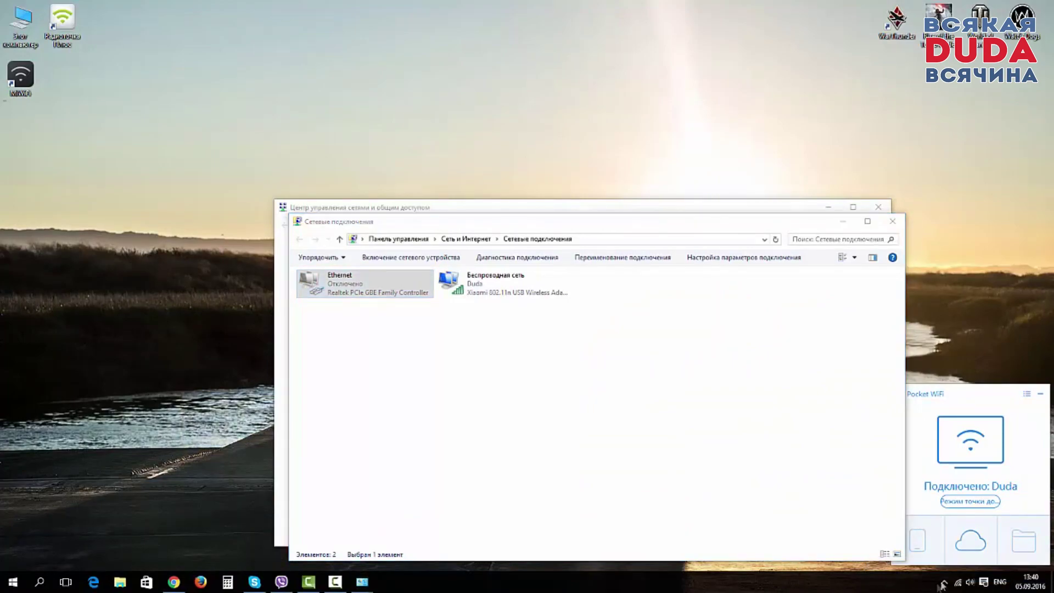
pyautogui.click(944, 583)
pyautogui.rightClick(957, 561)
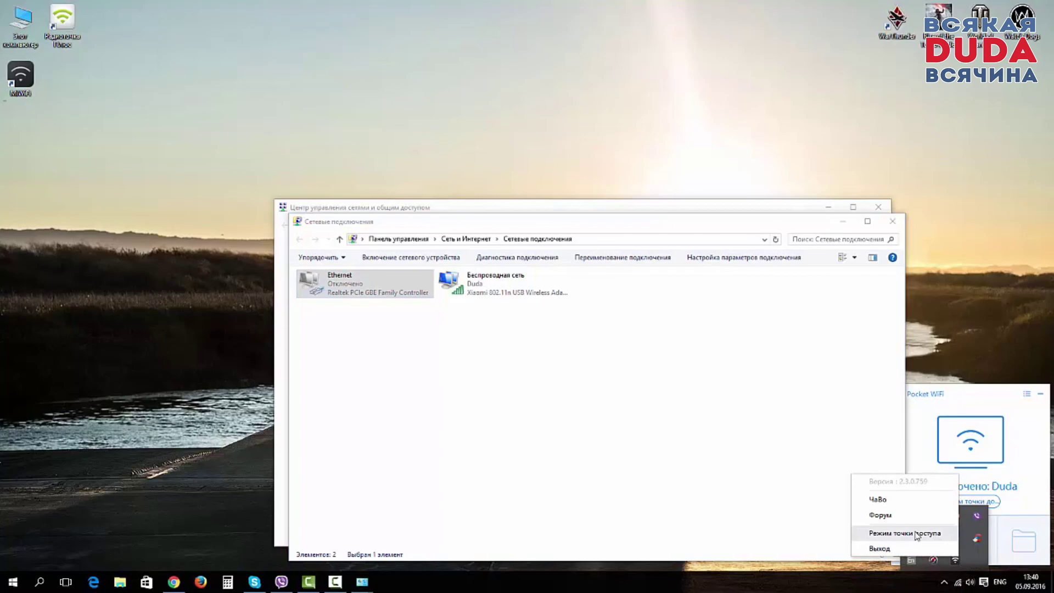
pyautogui.click(915, 537)
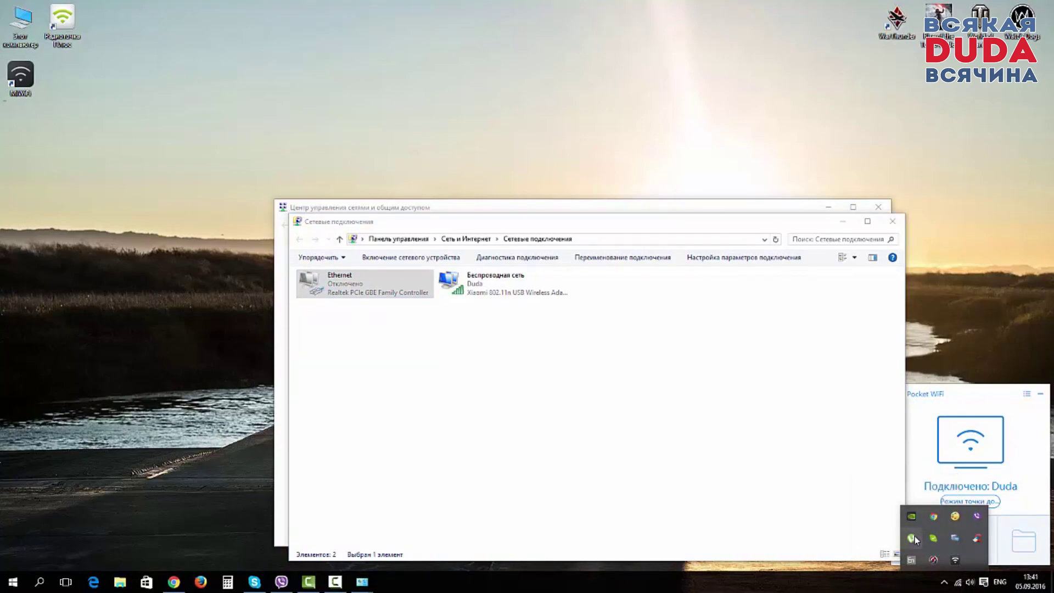
pyautogui.click(506, 367)
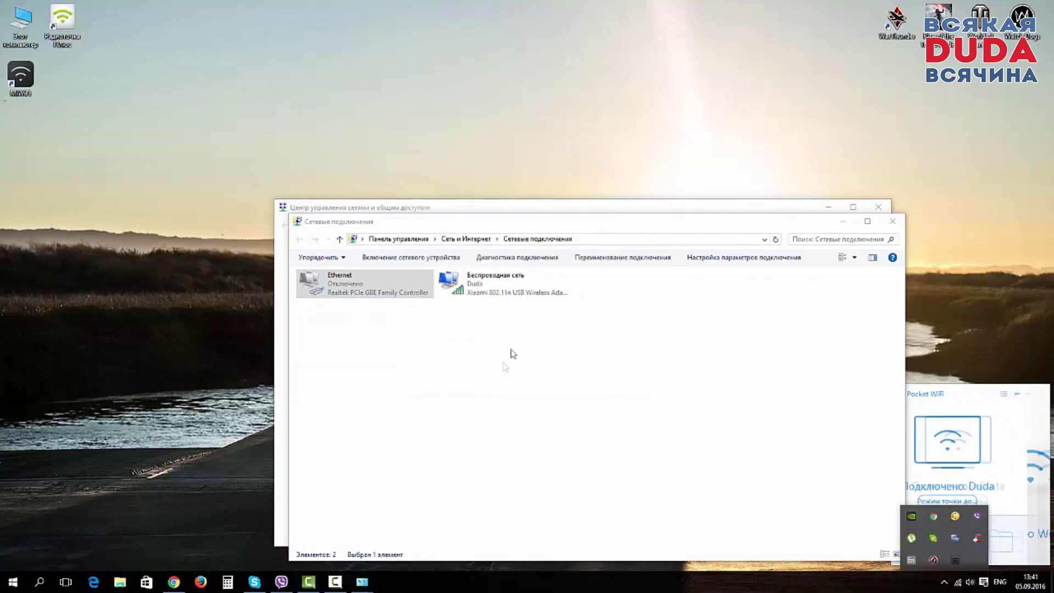
pyautogui.click(892, 221)
pyautogui.click(884, 208)
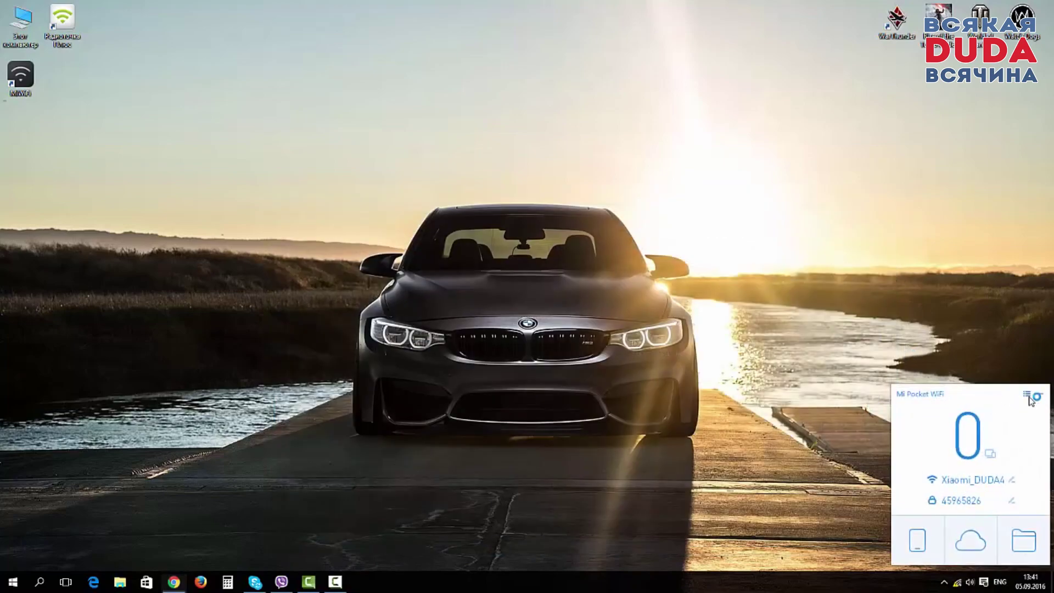
# - Open the Mi Pocket WiFi settings and highlight the network name and the password to review them
pyautogui.click(1027, 393)
pyautogui.click(972, 432)
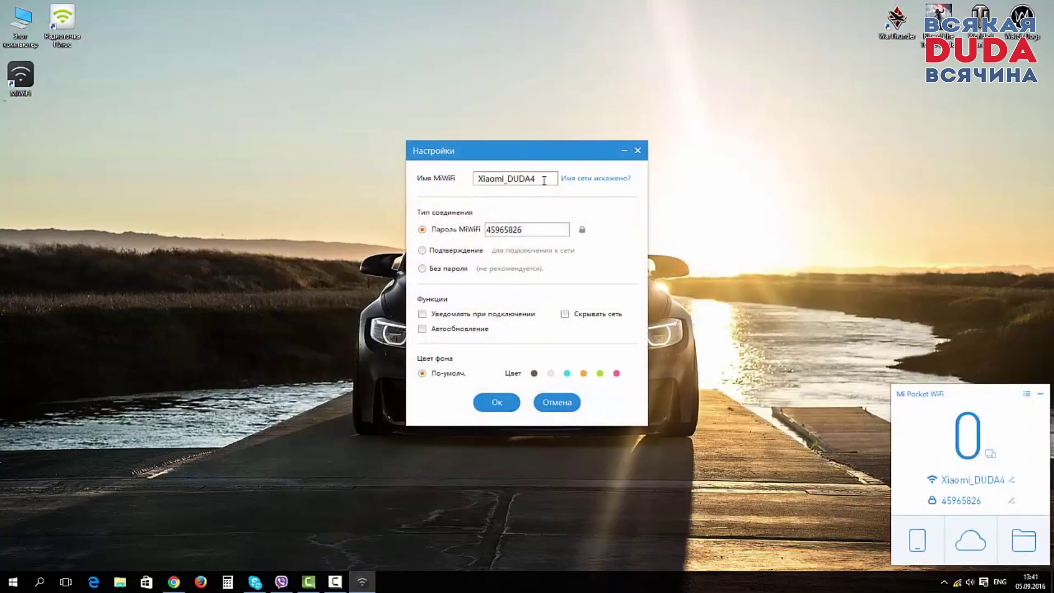
pyautogui.moveTo(544, 180); pyautogui.dragTo(411, 181)
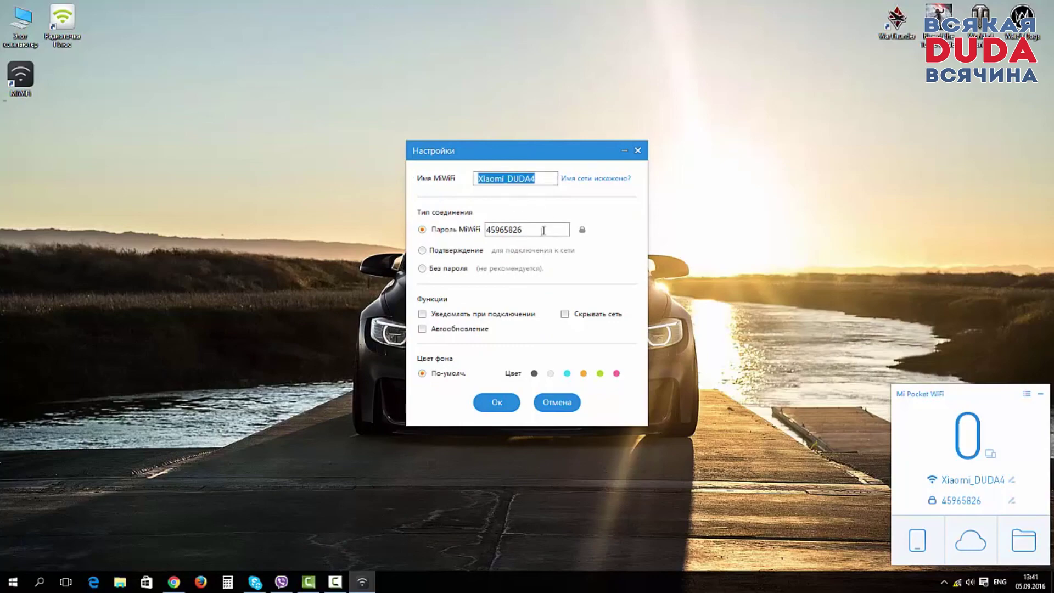
pyautogui.moveTo(539, 227); pyautogui.dragTo(447, 229)
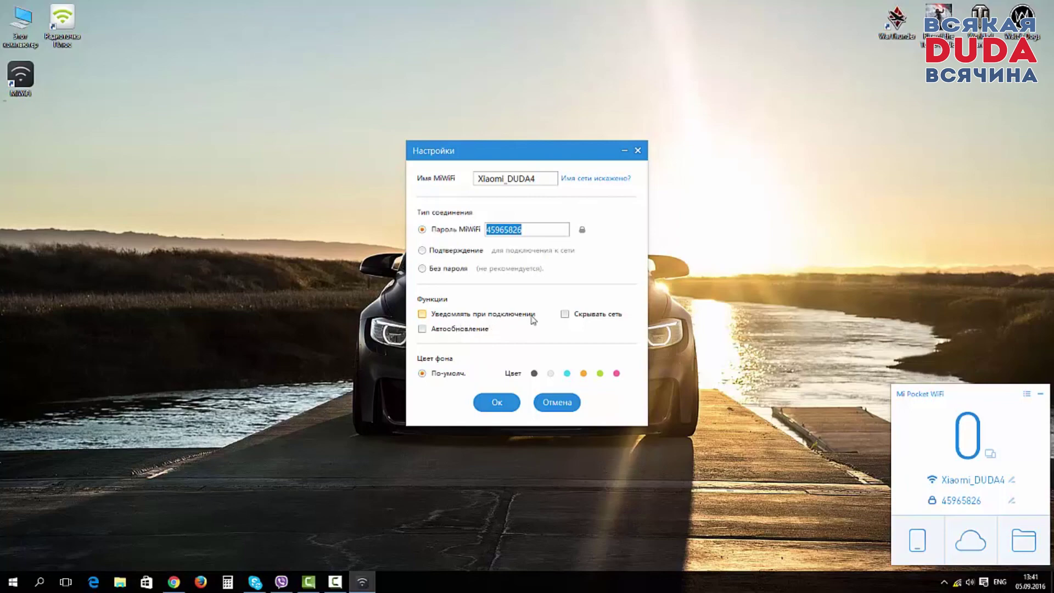
# - Preview the dark grey, orange, green and pink background colours, then apply the light blue one and save the settings
pyautogui.click(533, 374)
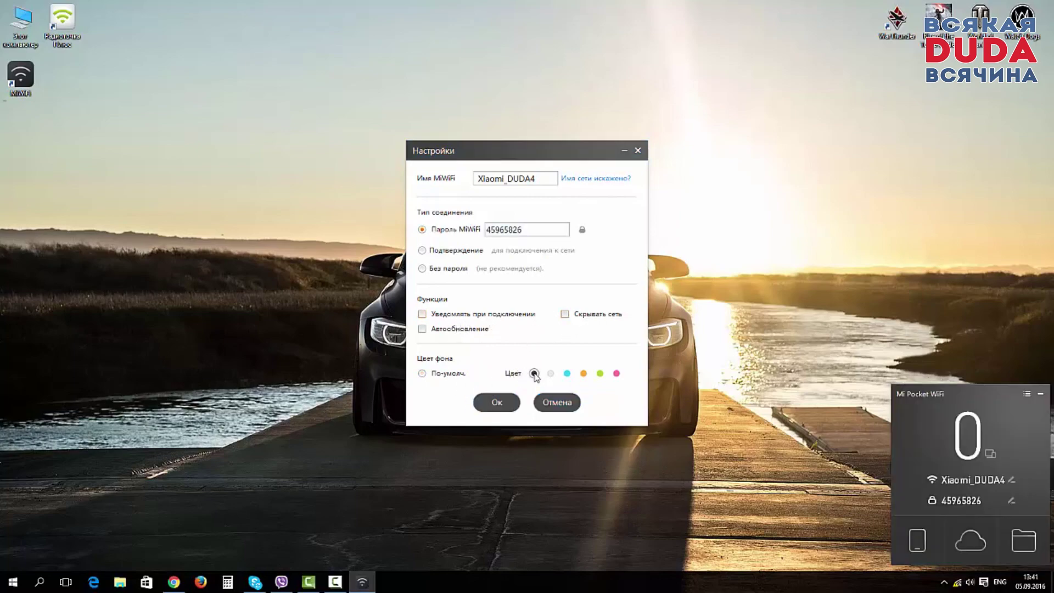
pyautogui.click(568, 374)
pyautogui.click(584, 374)
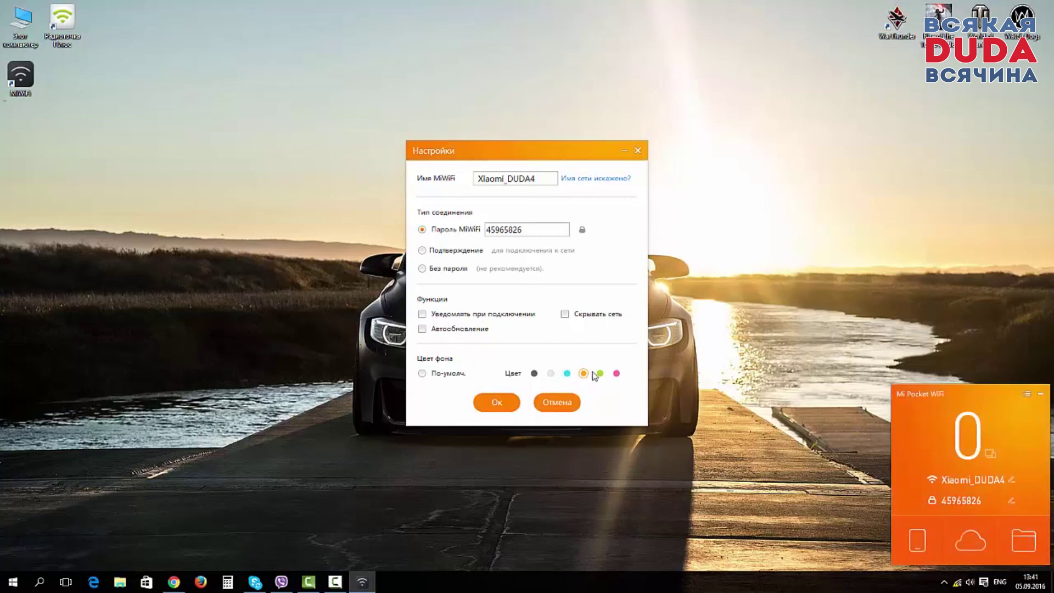
pyautogui.click(600, 374)
pyautogui.click(616, 374)
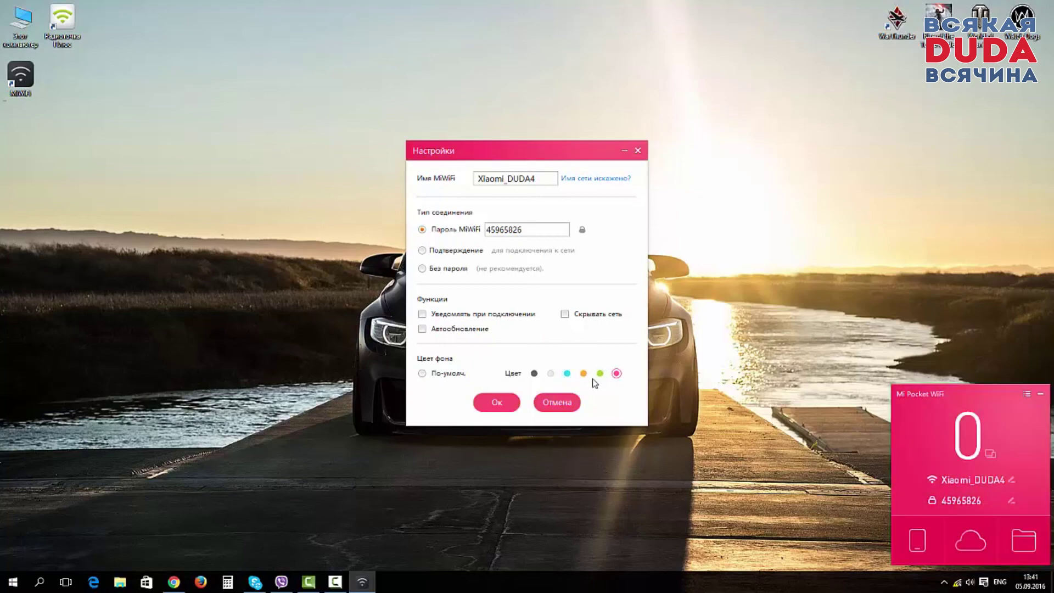
pyautogui.click(567, 374)
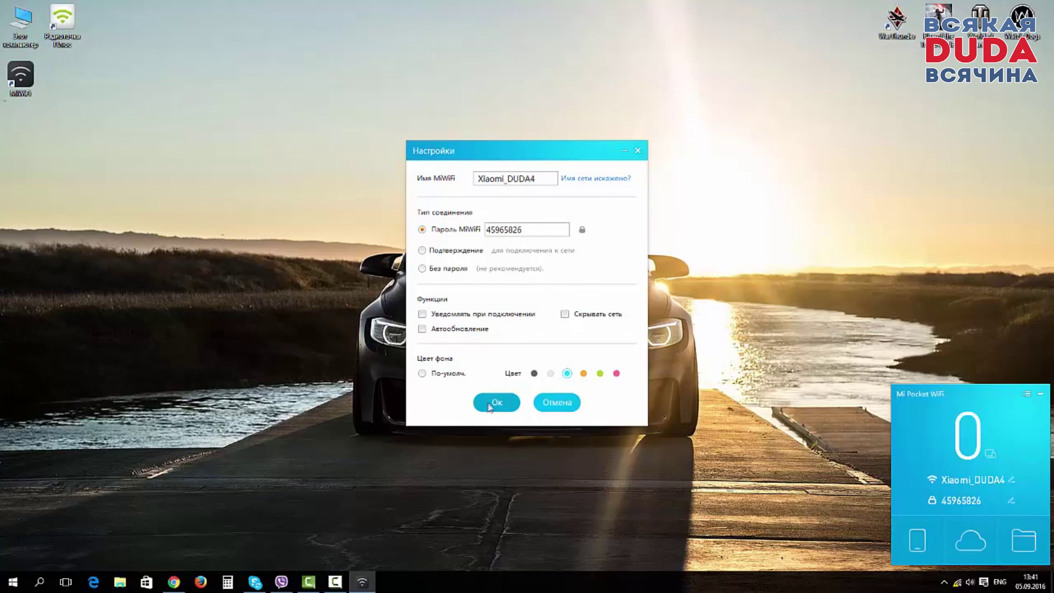
pyautogui.click(490, 405)
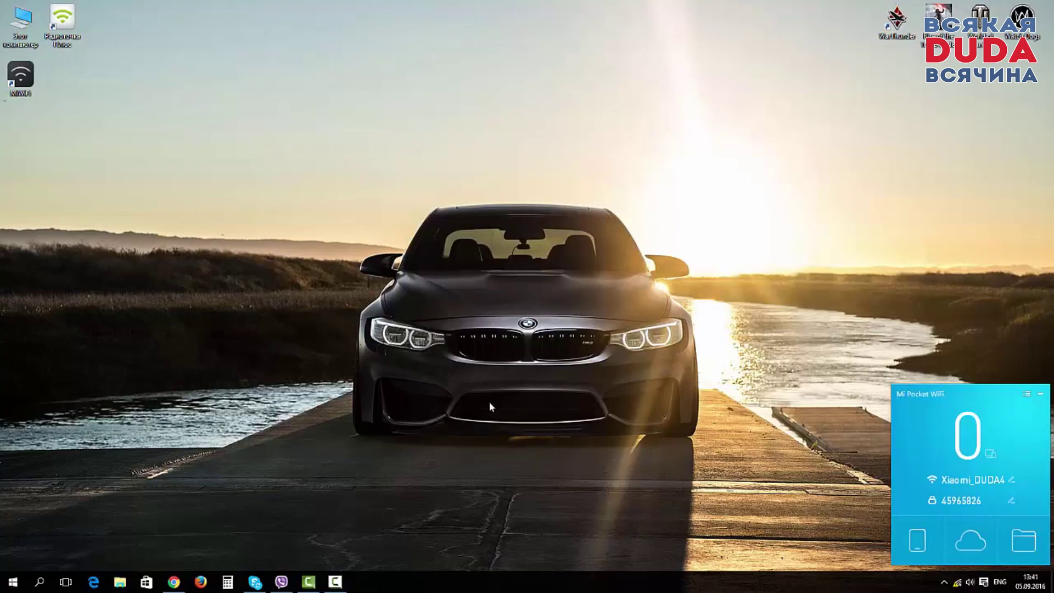